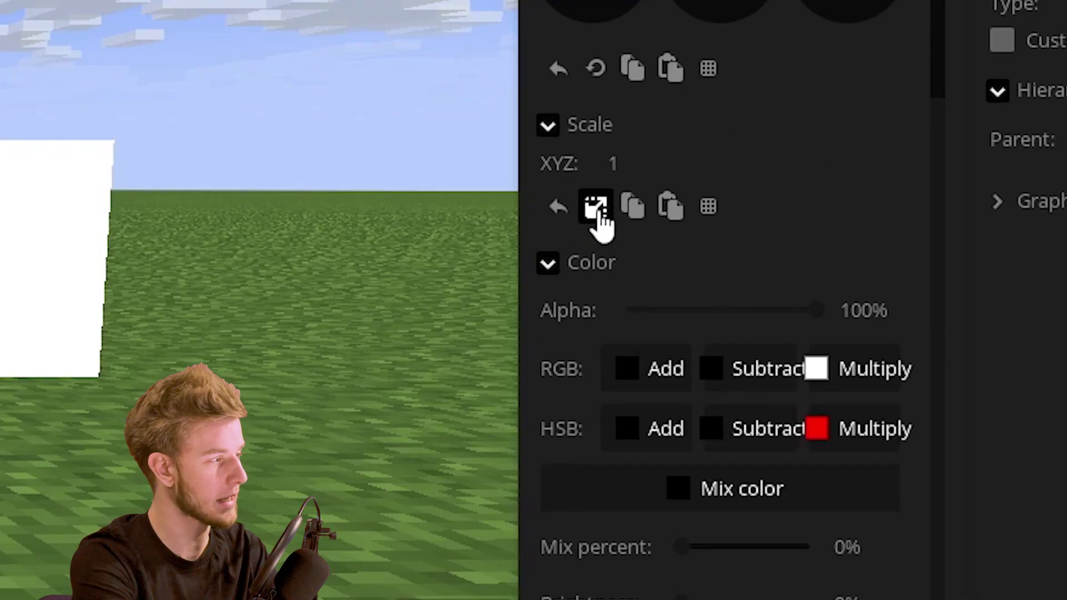
- Try a saturated blue as the RGB add color of the Block of Redstone and vary its hue
left_click(548, 19)
left_click(549, 110)
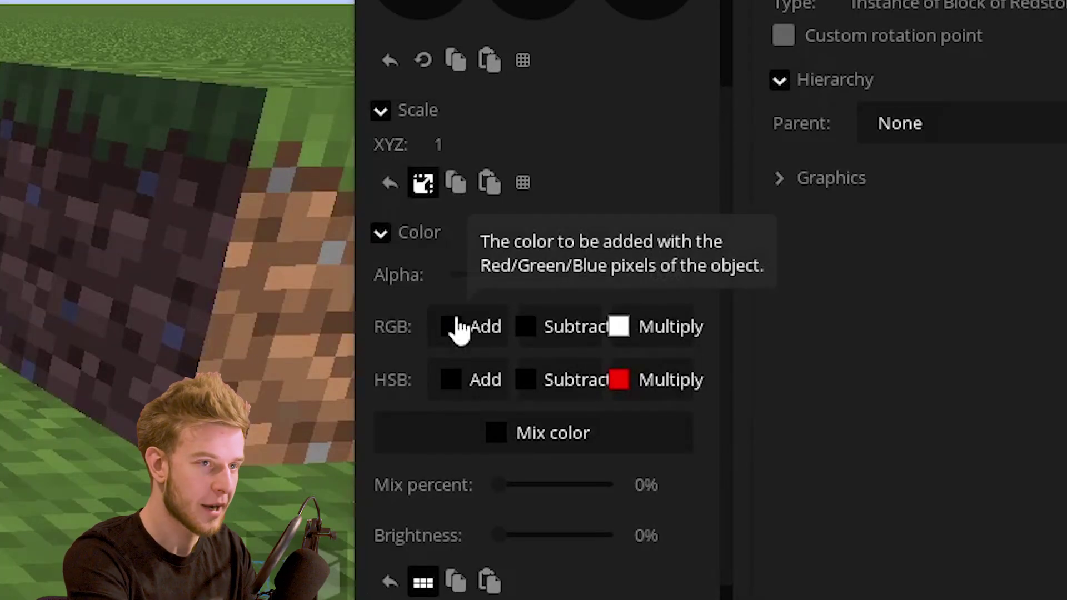
left_click(451, 327)
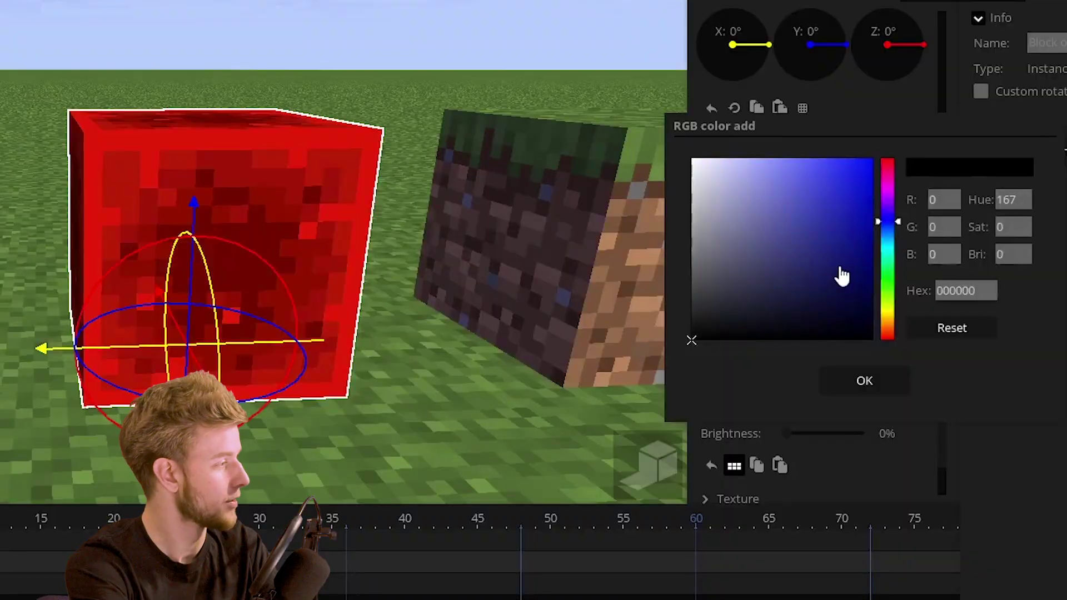
left_click_drag(841, 276, 874, 153)
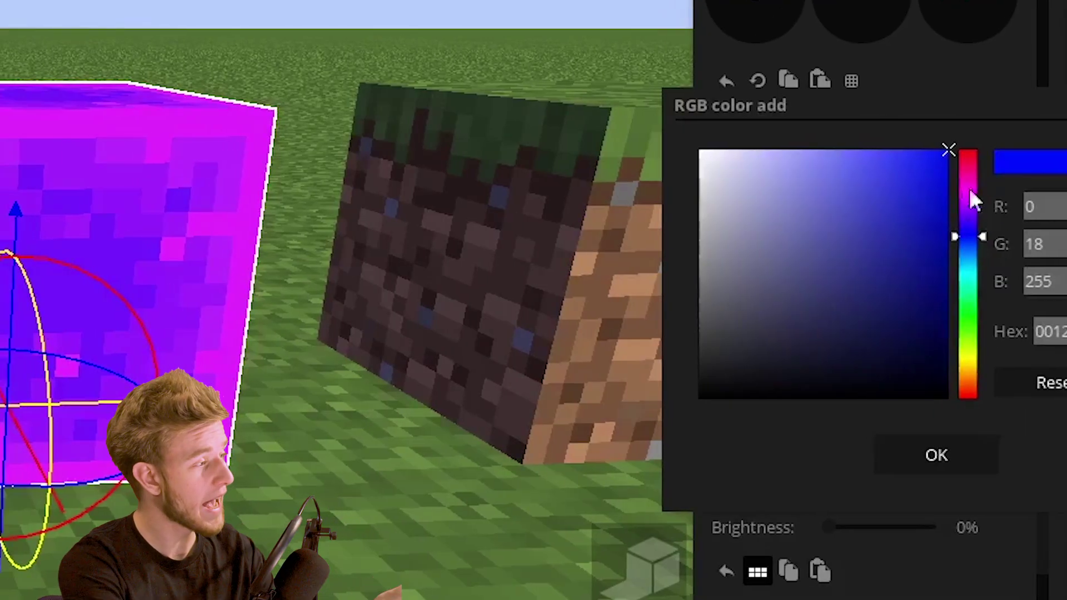
mouse_move(889, 196)
left_mouse_down()
mouse_move(882, 229)
mouse_move(801, 248)
left_mouse_up()
left_click_drag(910, 270, 3, 290)
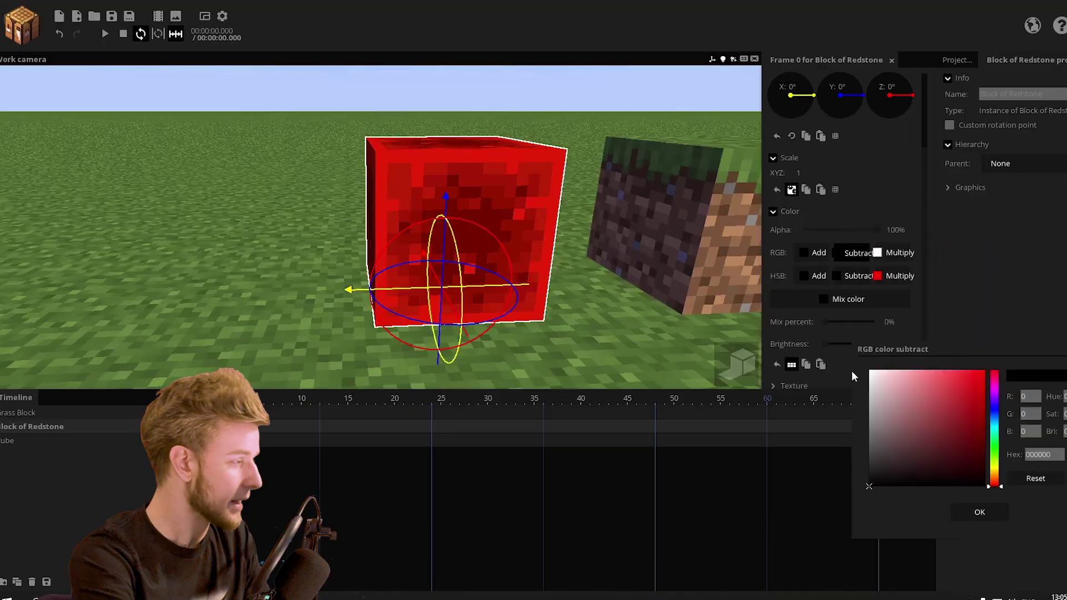
- Try blue (0000FF) as the RGB subtract color of the cube and vary its hue
left_click(852, 372)
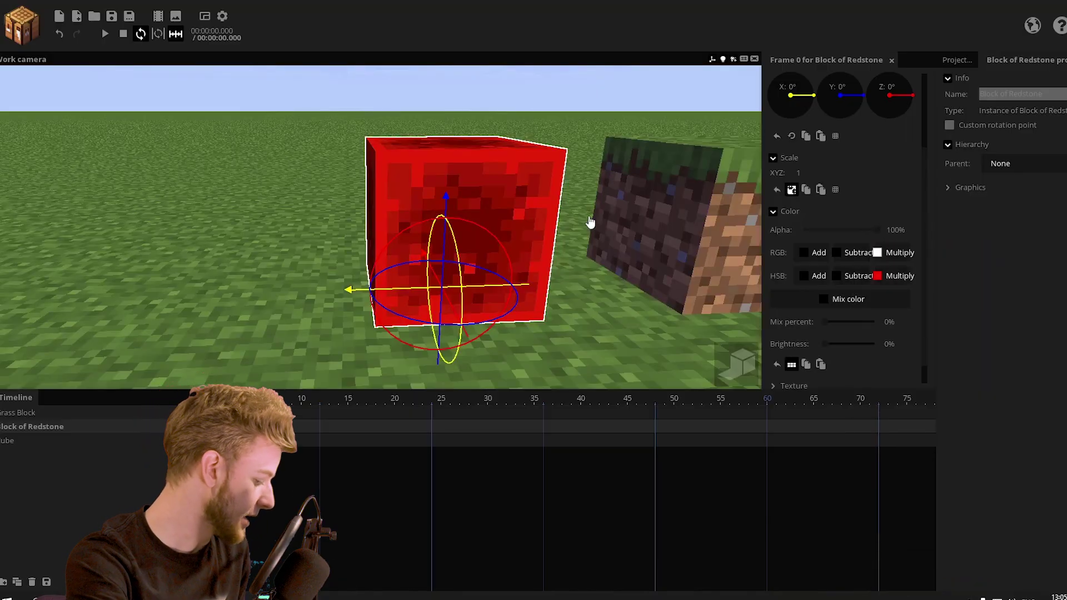
key("d")
left_click(580, 209)
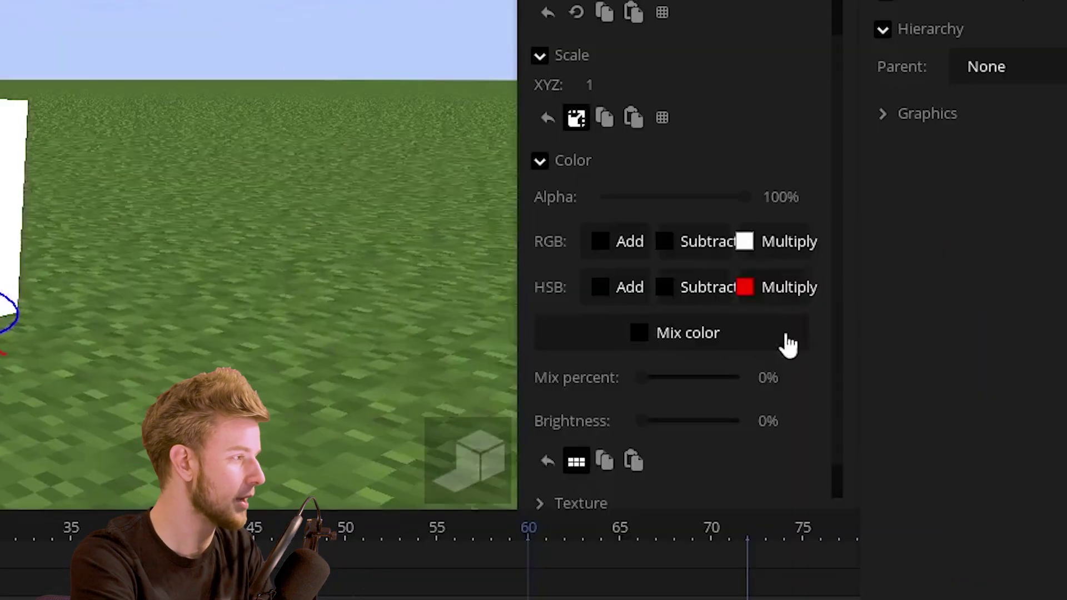
left_click(696, 249)
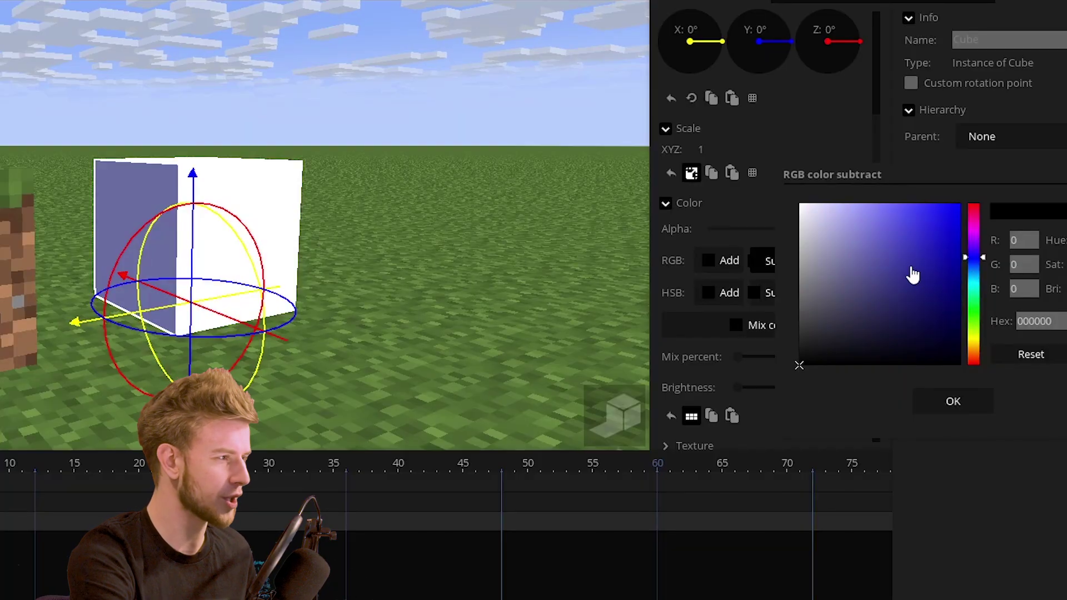
left_click_drag(914, 275, 960, 203)
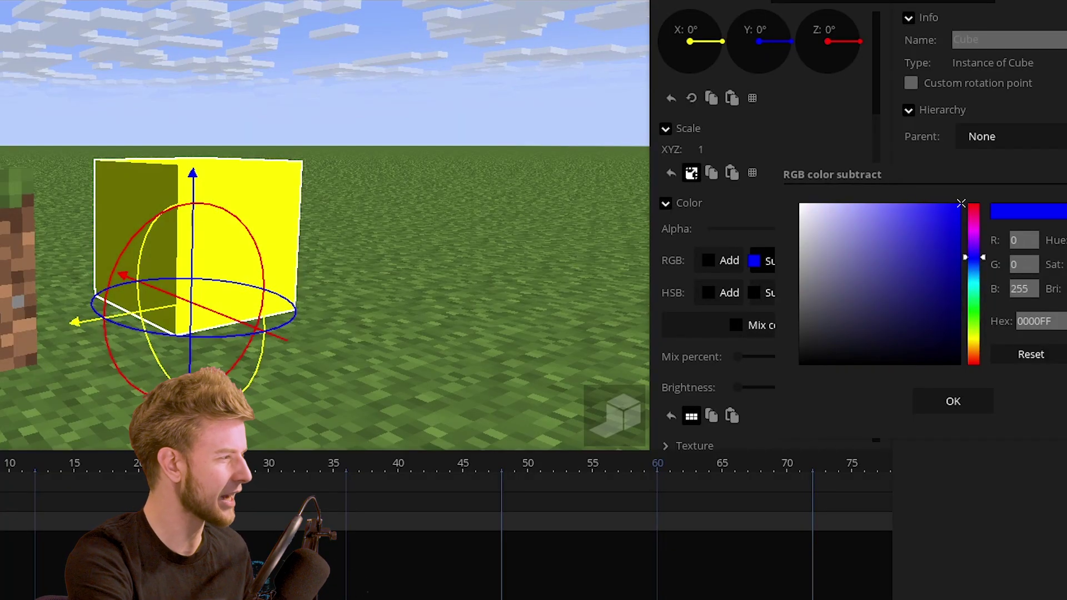
left_click(974, 230)
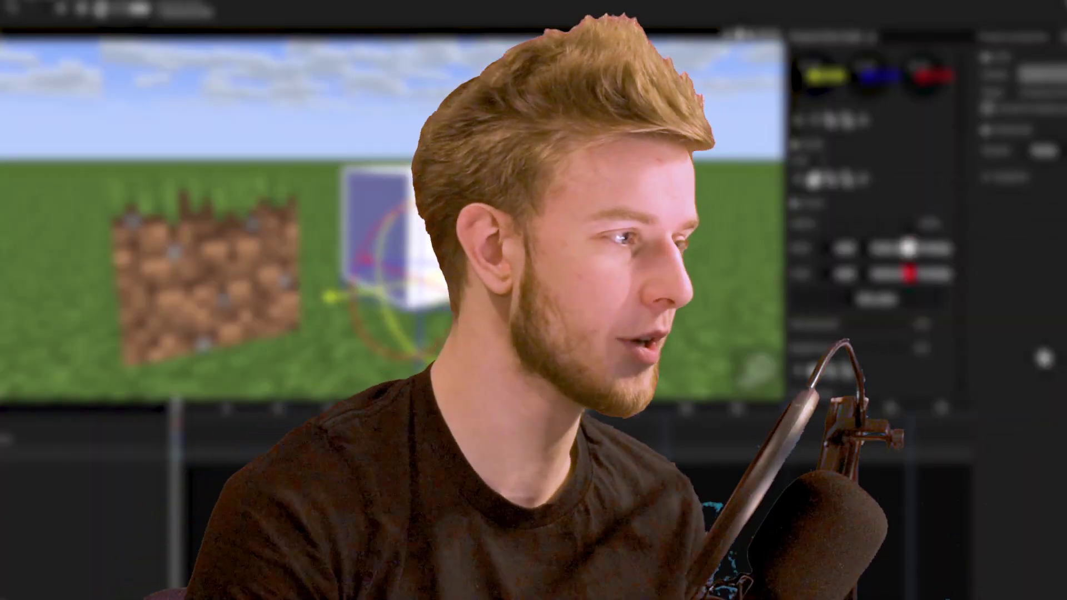
- Try red (FF0000) as the RGB multiply color on the cube and on the grass block
left_click(751, 275)
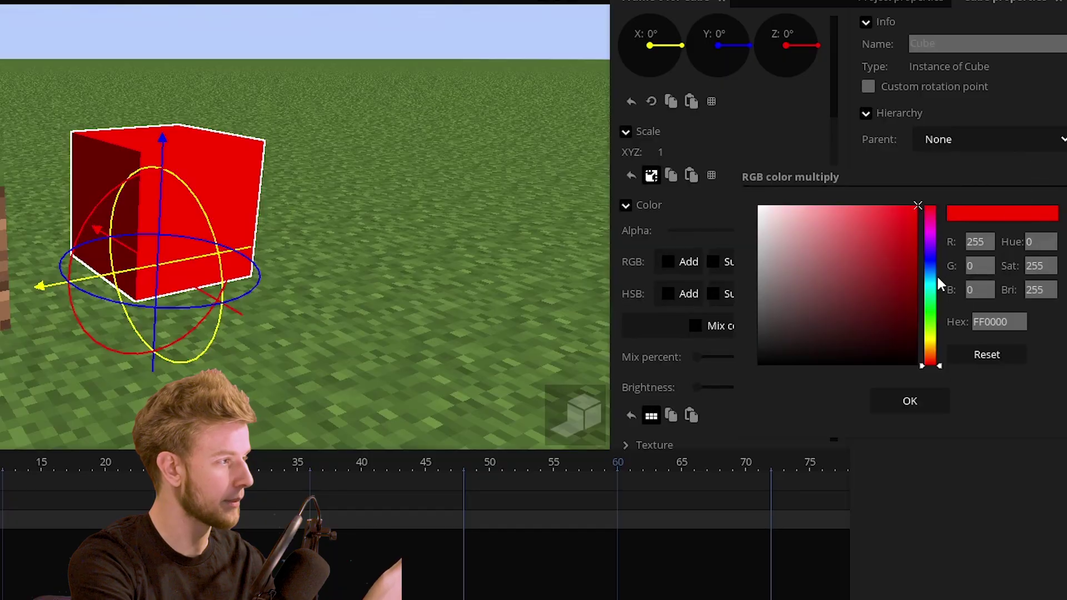
left_click_drag(943, 285, 919, 192)
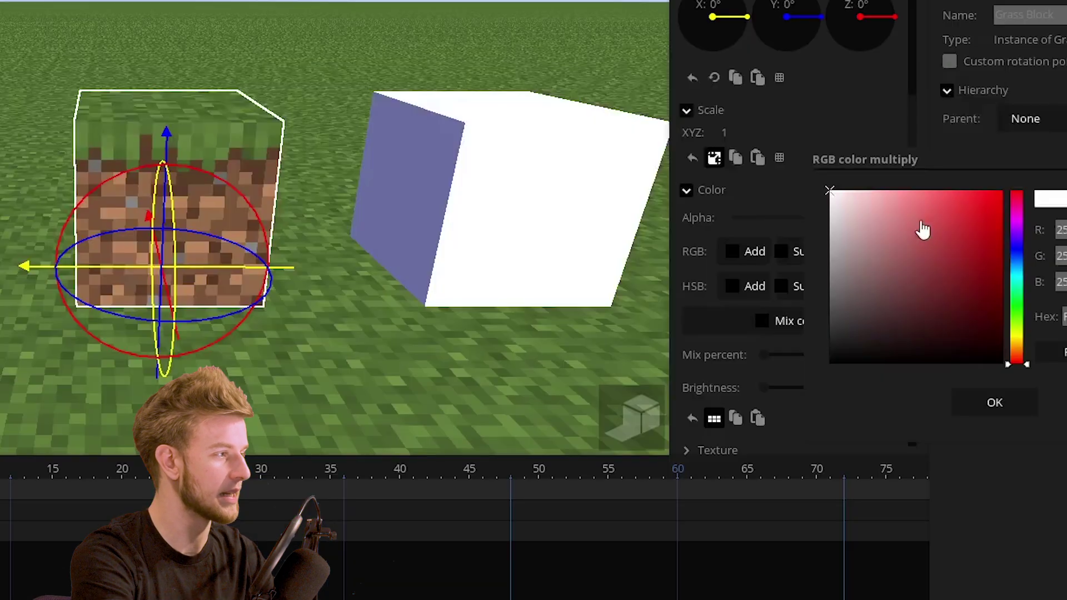
left_click_drag(925, 226, 1056, 191)
left_click_drag(249, 180, 288, 166)
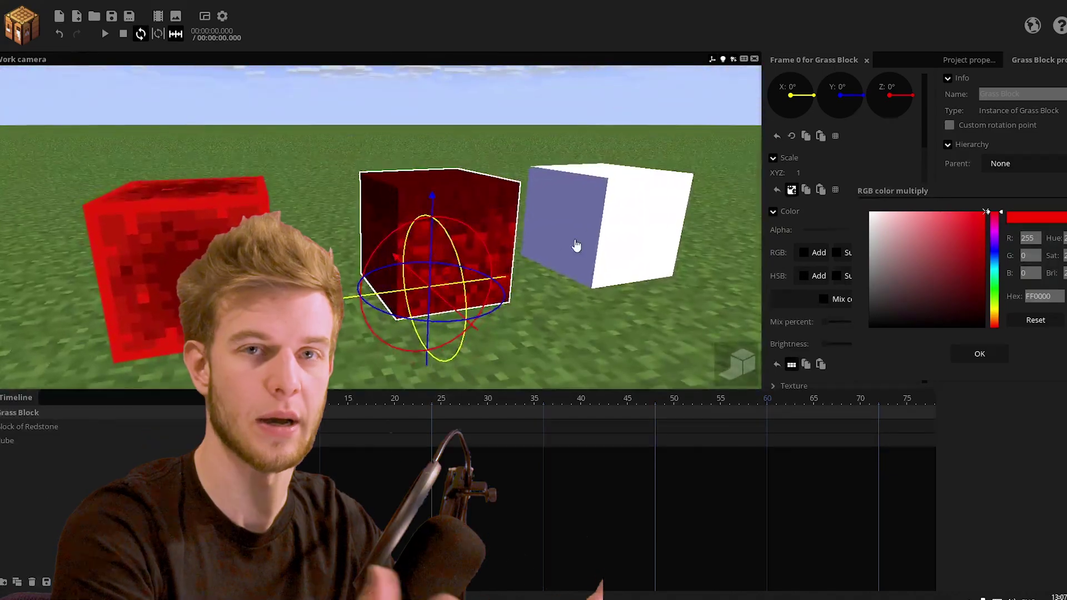
- Try a saturated, bright red as the HSB add color of the cube
left_click(588, 262)
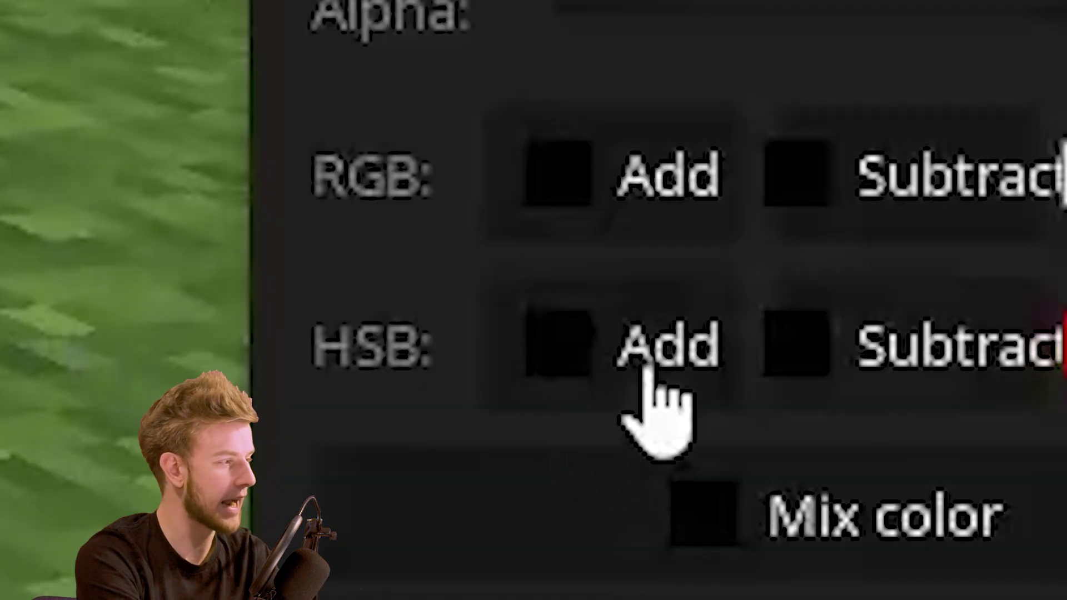
left_click(671, 374)
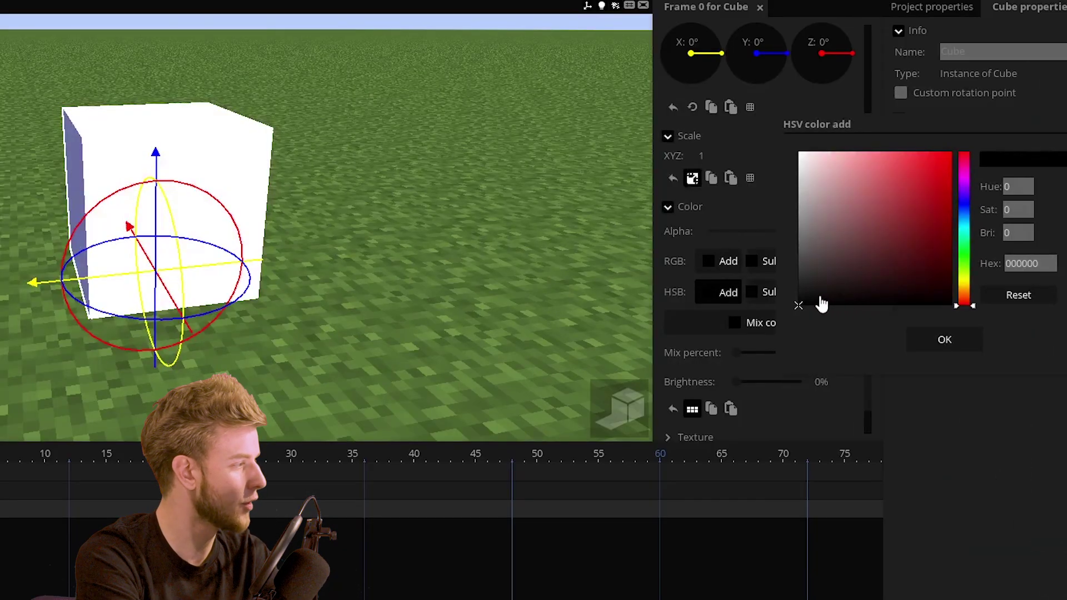
mouse_move(821, 304)
left_mouse_down()
mouse_move(954, 304)
mouse_move(972, 267)
mouse_move(969, 166)
mouse_move(969, 350)
left_mouse_up()
left_click(837, 305)
left_click(952, 304)
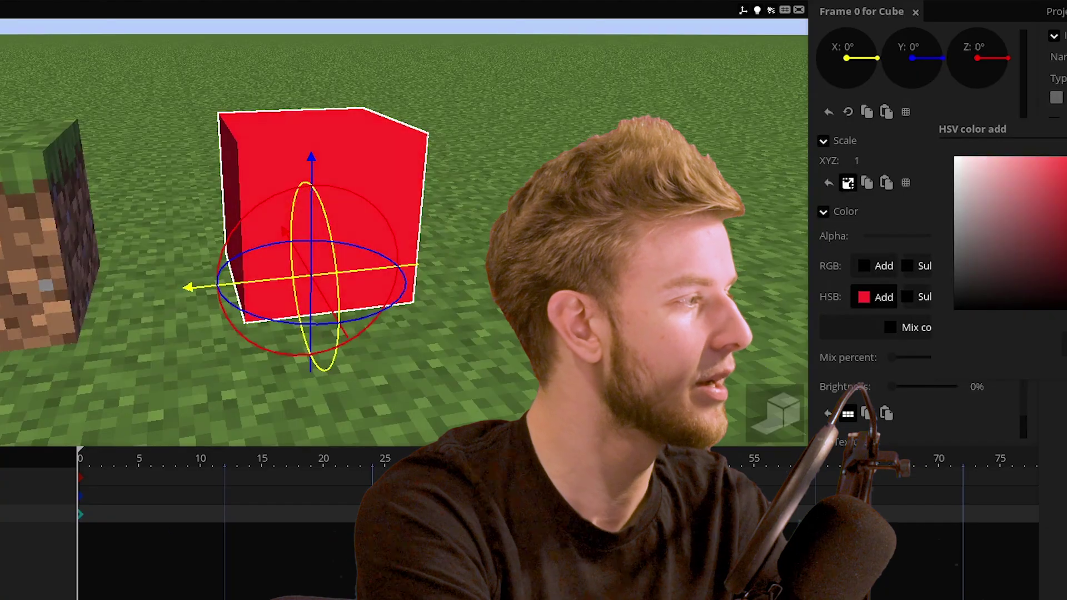
- Try adding only saturation (255), and separately only brightness, in the grass block's HSB add color, ending back at black
left_click(442, 507)
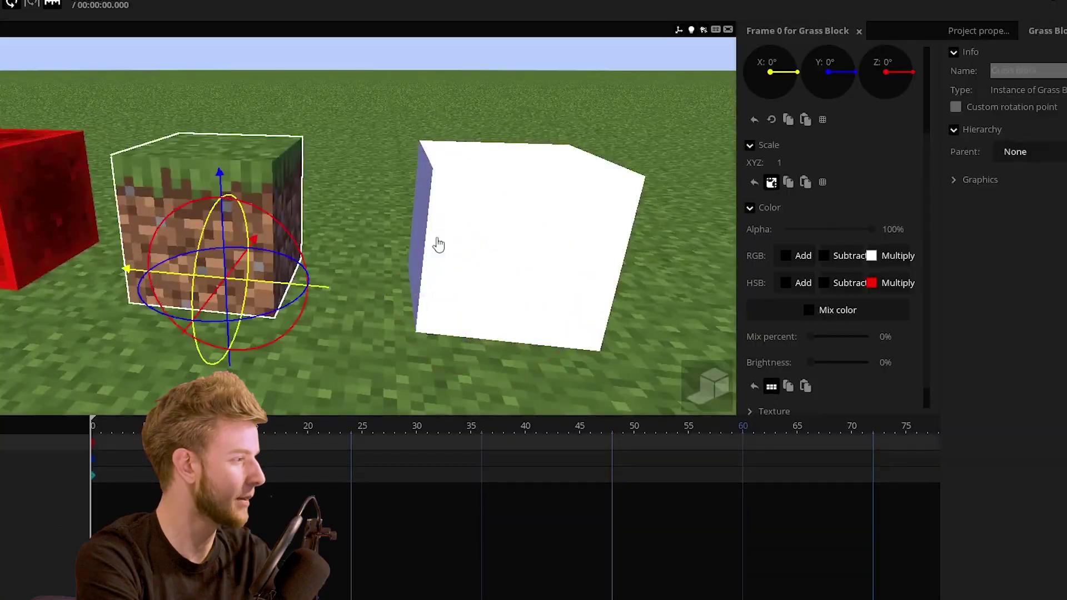
left_click(795, 286)
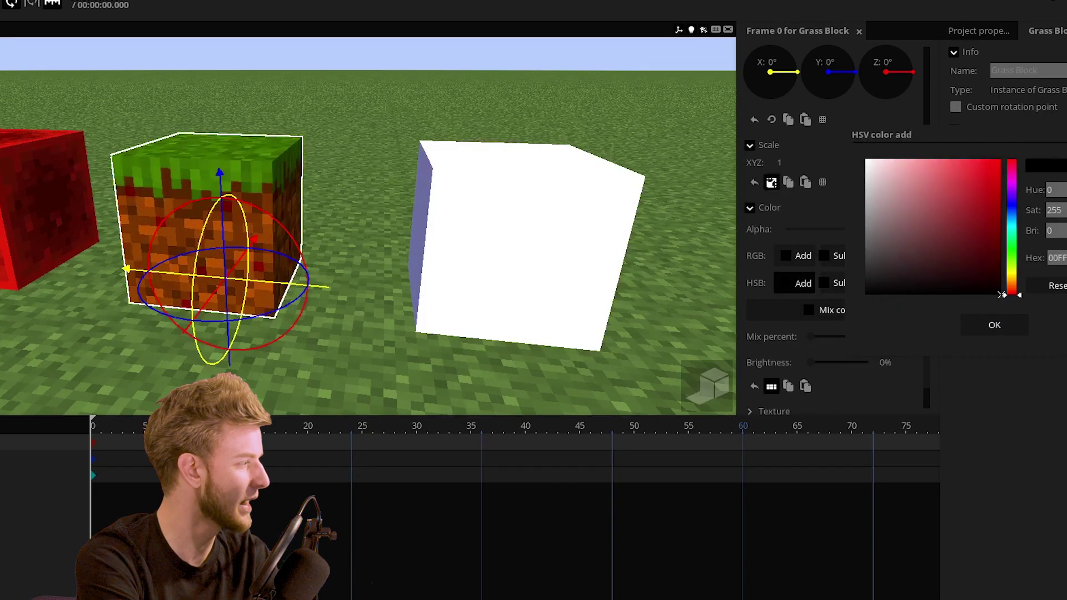
left_click_drag(1002, 295, 691, 327)
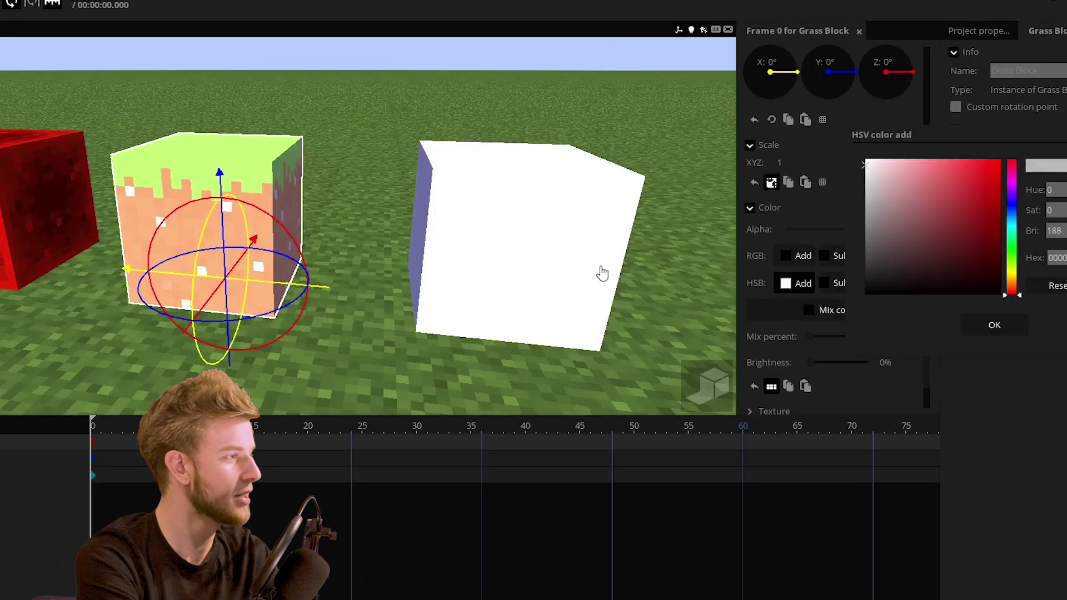
left_click_drag(872, 250, 865, 299)
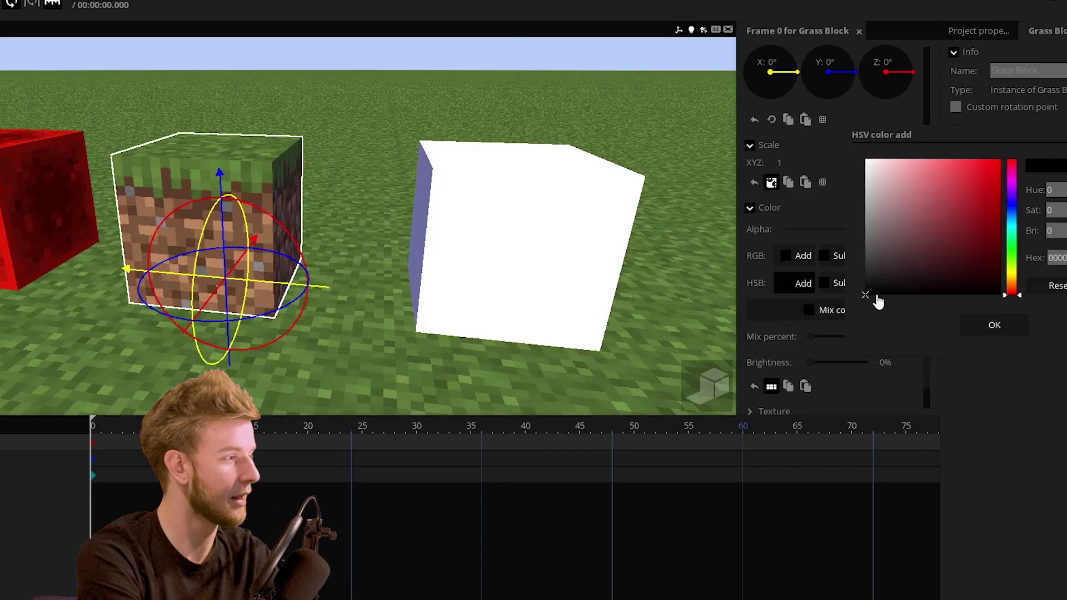
- Try the grass block's HSB add color at brightness 255, raise saturation to 255 with hue 164, and reset it
left_click(865, 159)
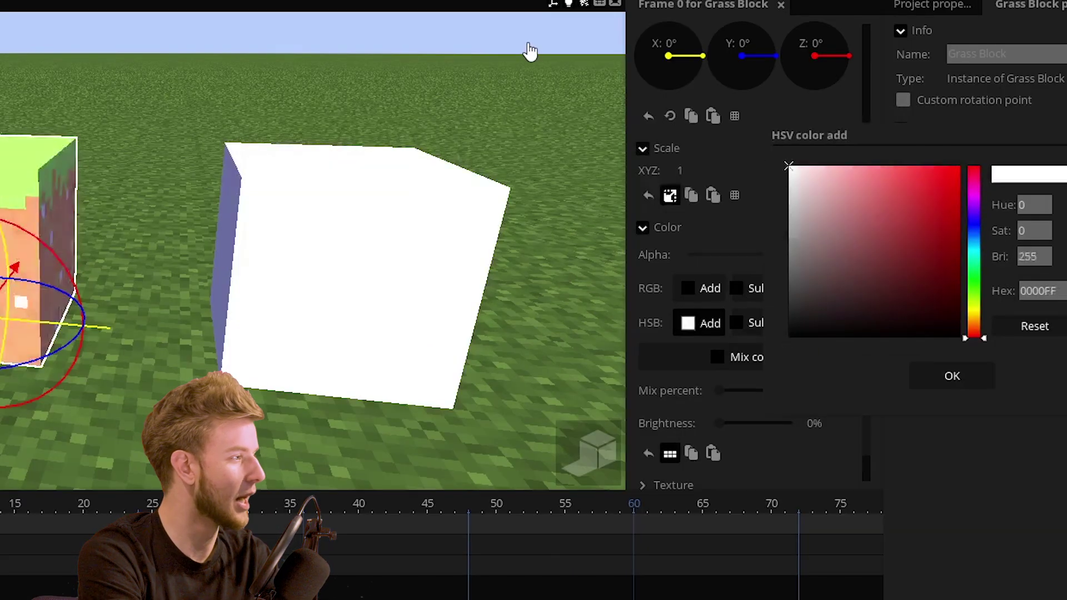
left_click(959, 166)
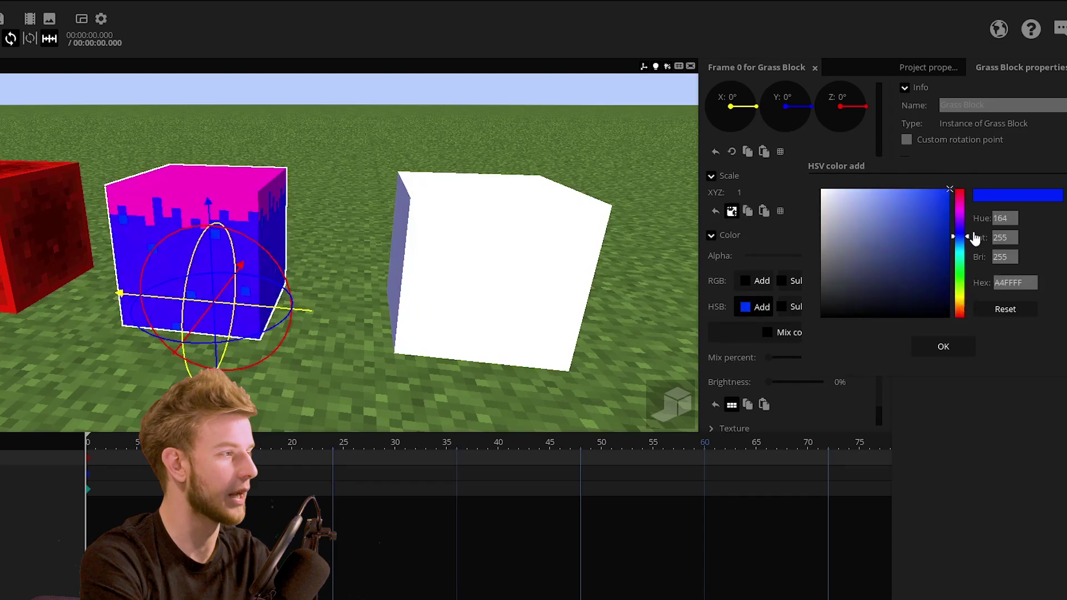
left_click(965, 314)
left_click(978, 315)
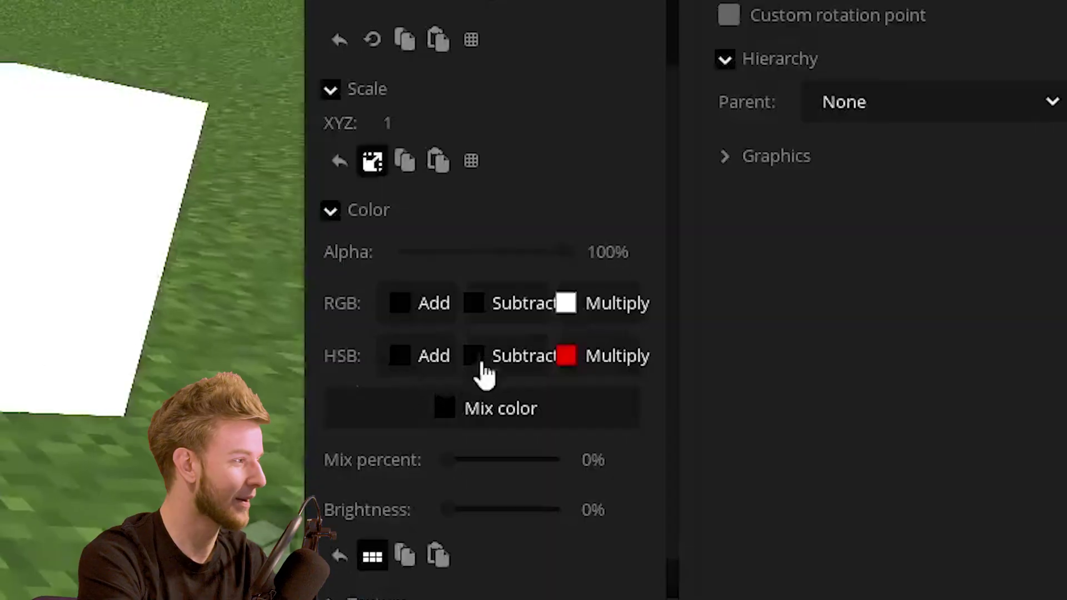
- Try an HSB subtract color with saturation 255 and brightness 0 on the grass block
left_click(478, 358)
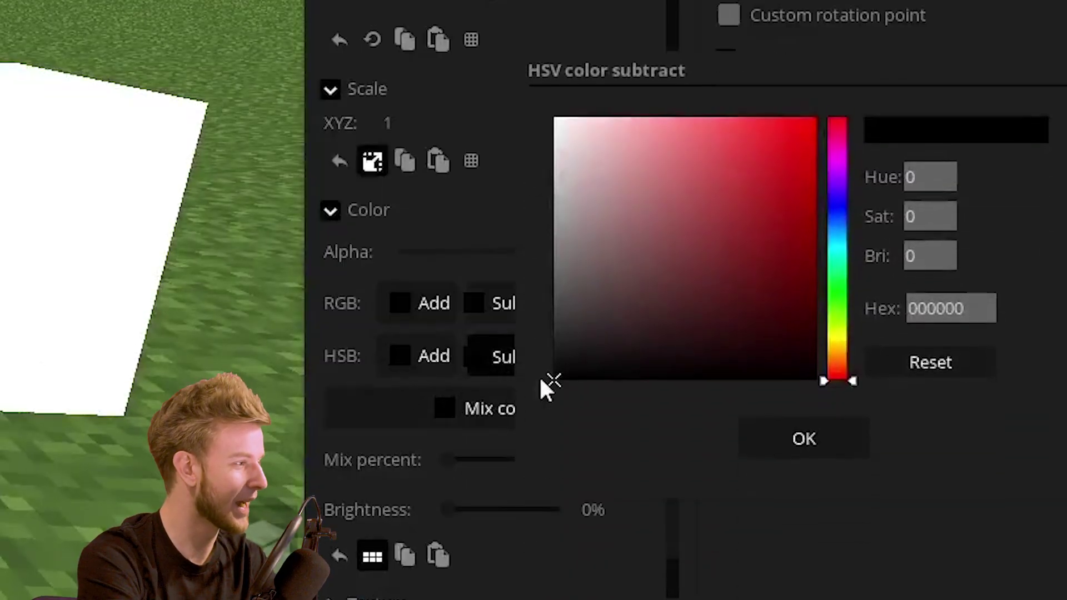
left_click_drag(551, 378, 532, 431)
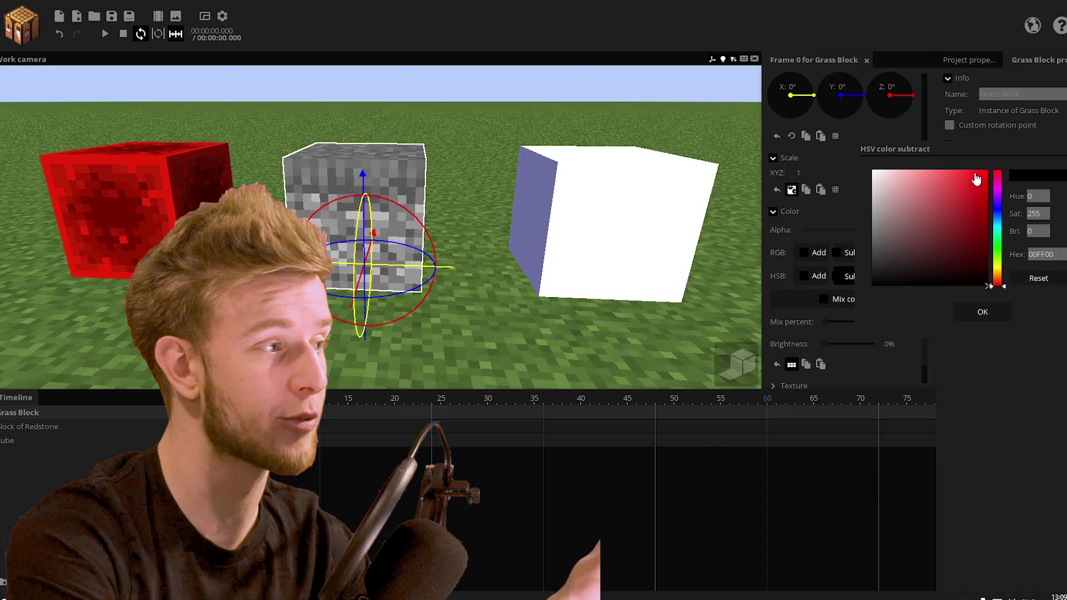
left_click_drag(976, 174, 989, 286)
left_click(946, 281)
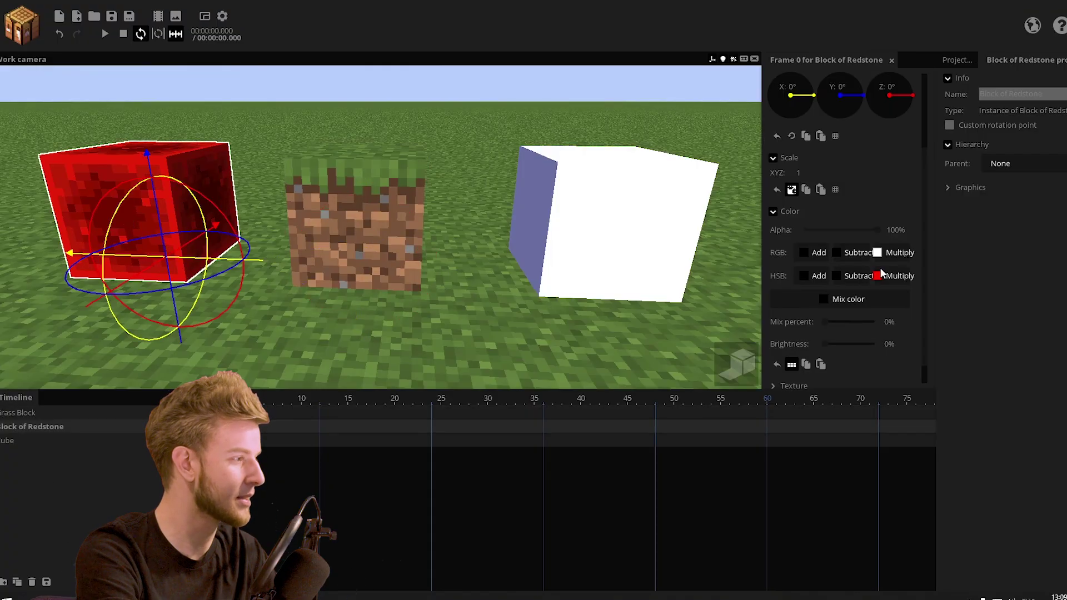
- Try HSB multiply colors with reduced saturation and brightness, draining the grass block to gray and to black
left_click(878, 275)
left_click_drag(925, 314, 1033, 296)
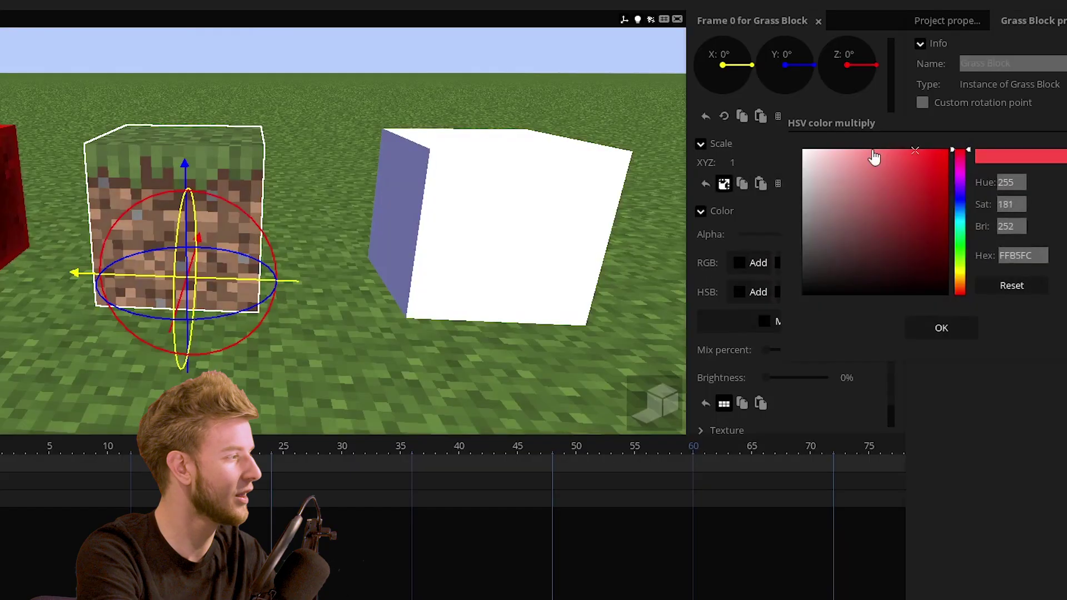
left_click_drag(740, 150, 554, 138)
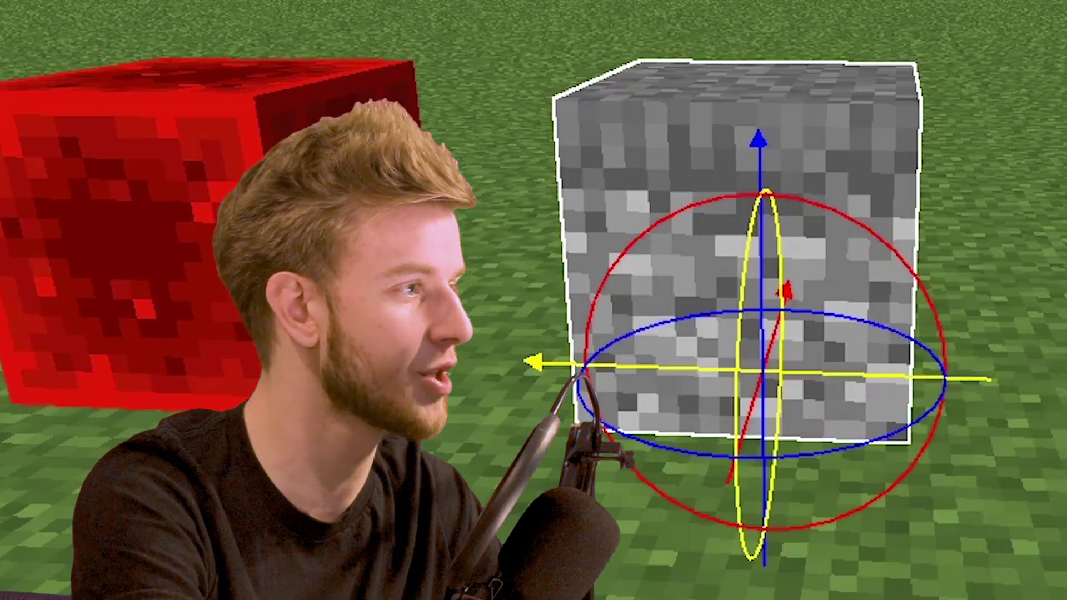
left_click_drag(934, 289, 938, 350)
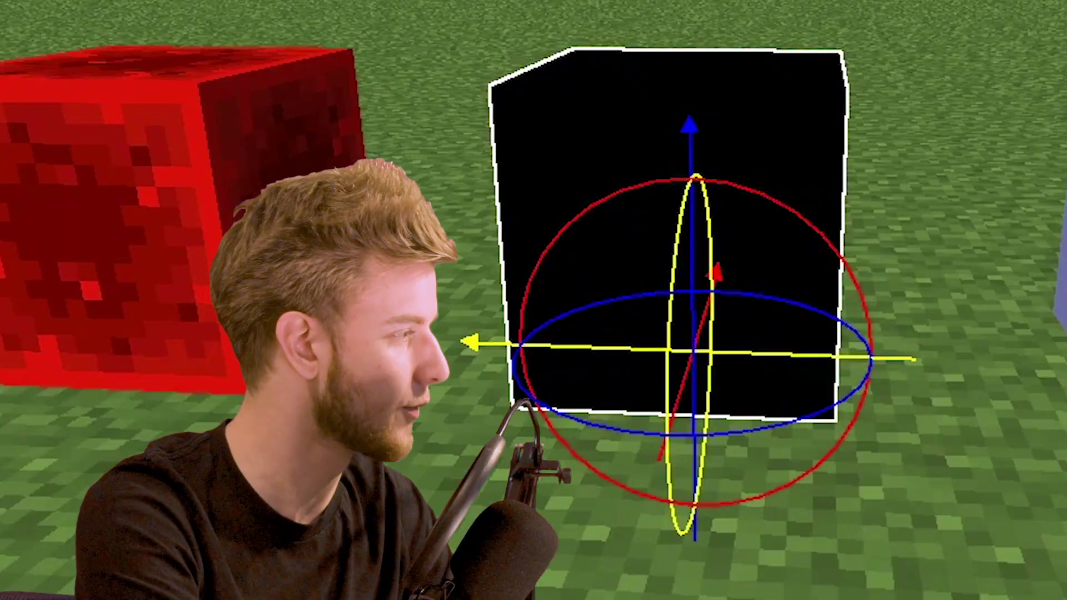
mouse_move(958, 238)
left_mouse_down()
mouse_move(967, 239)
mouse_move(967, 297)
mouse_move(977, 257)
mouse_move(977, 293)
left_mouse_up()
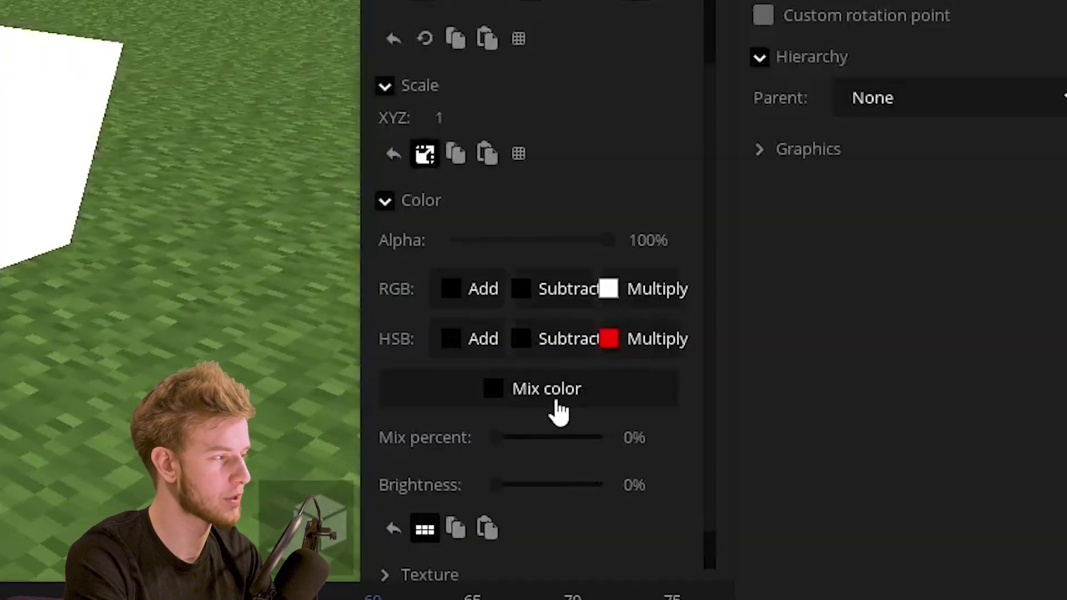
- Set the grass block's mix color to red C13030, and shift it to cyan 40E1EB
left_click(557, 402)
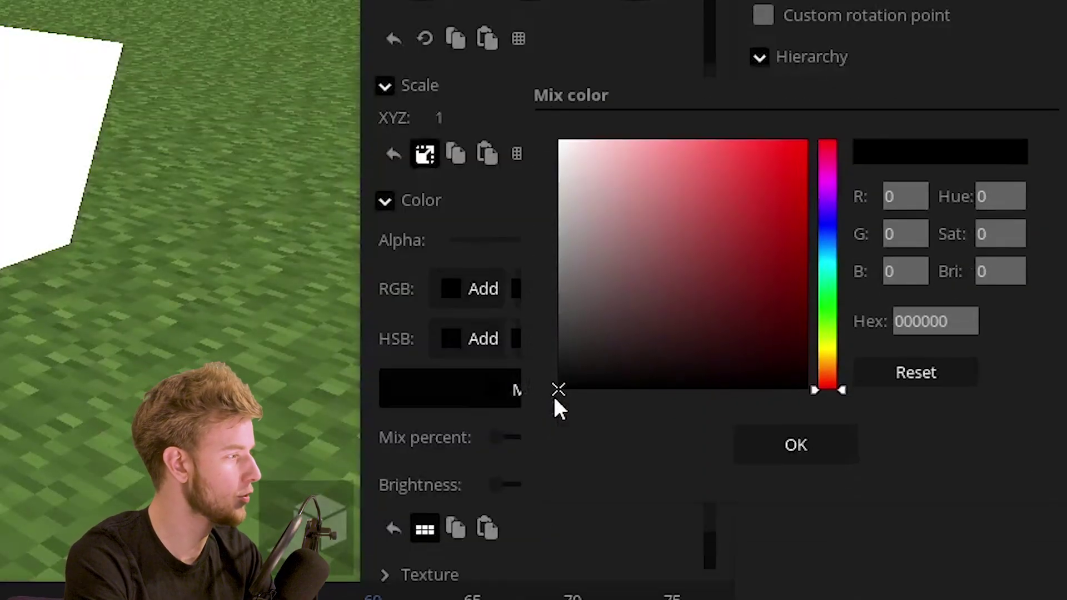
left_click(745, 157)
left_click(775, 396)
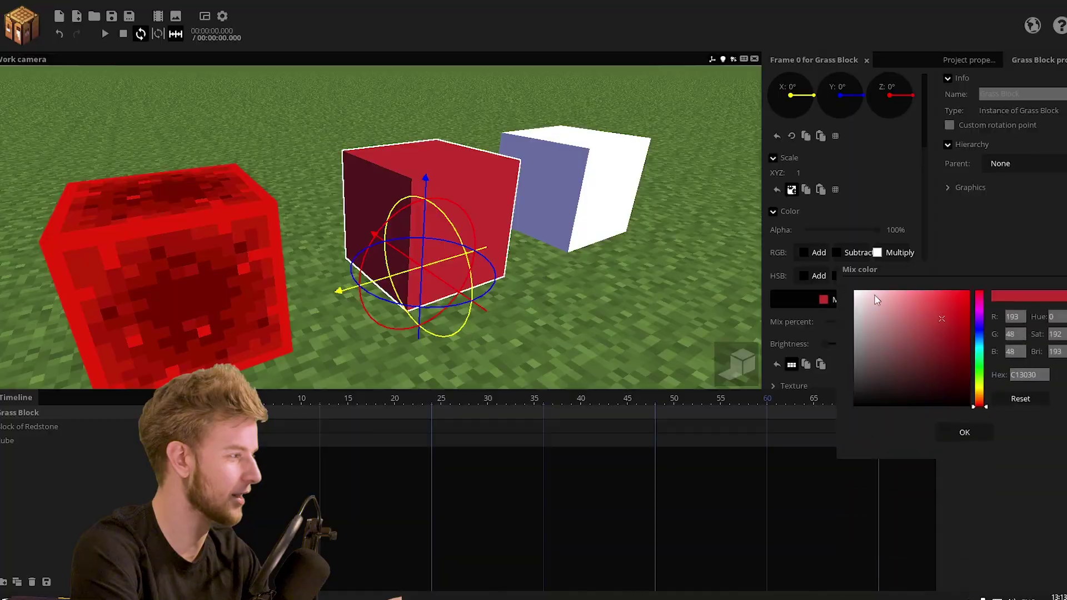
left_click(931, 214)
left_click(980, 224)
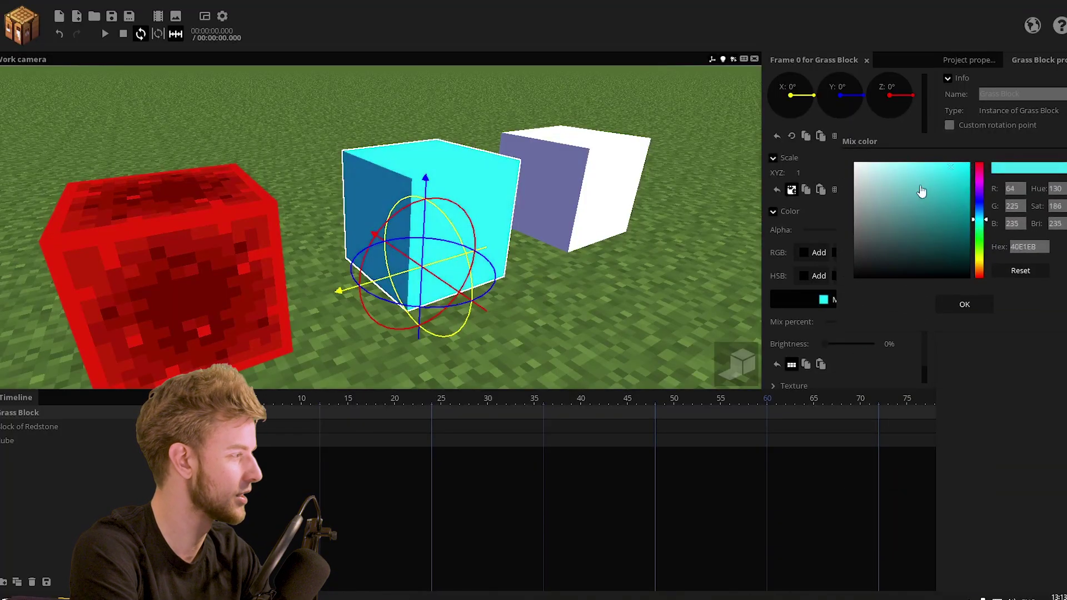